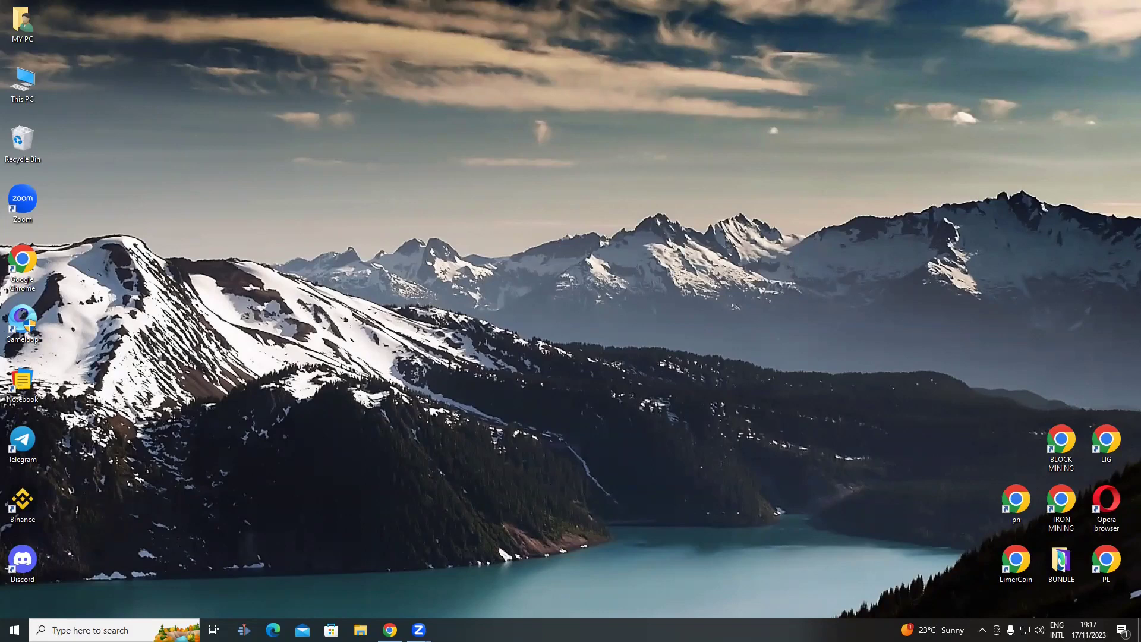
Switch to Chrome, dismiss the announcement on the signed-in chanel-mall site and view its VIP levels
click(390, 630)
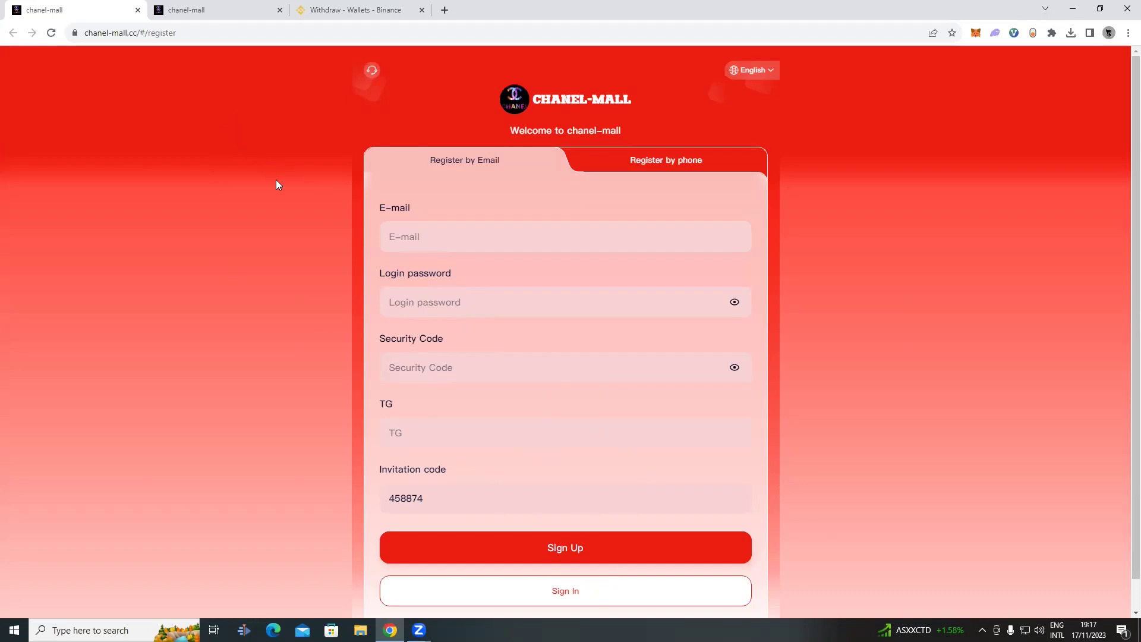
click(226, 12)
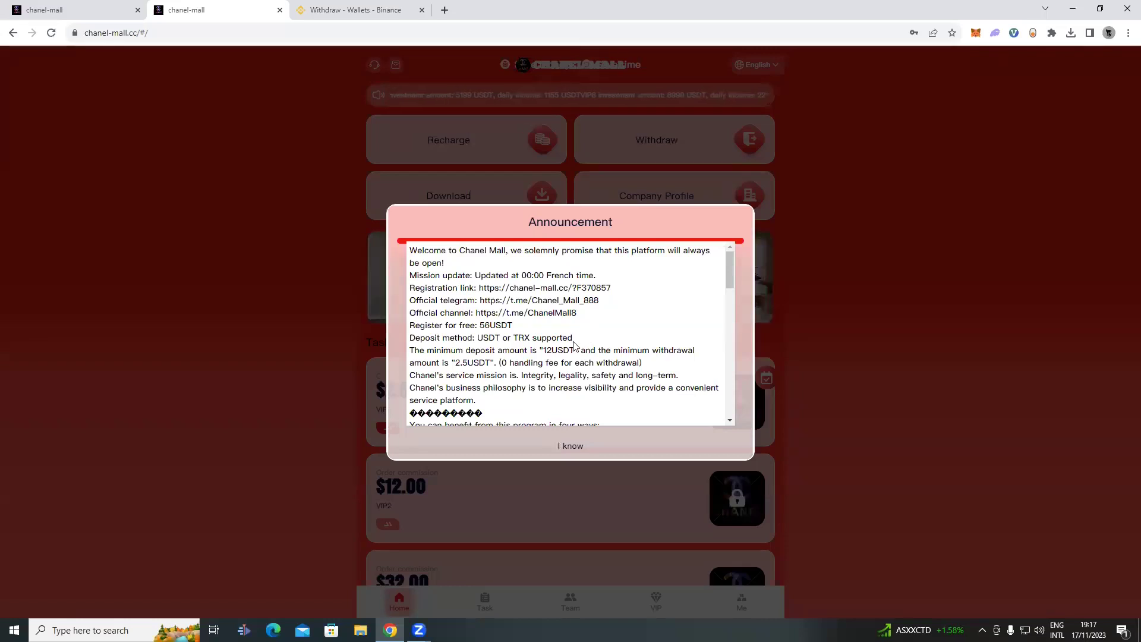
scroll(597, 349, down, 1)
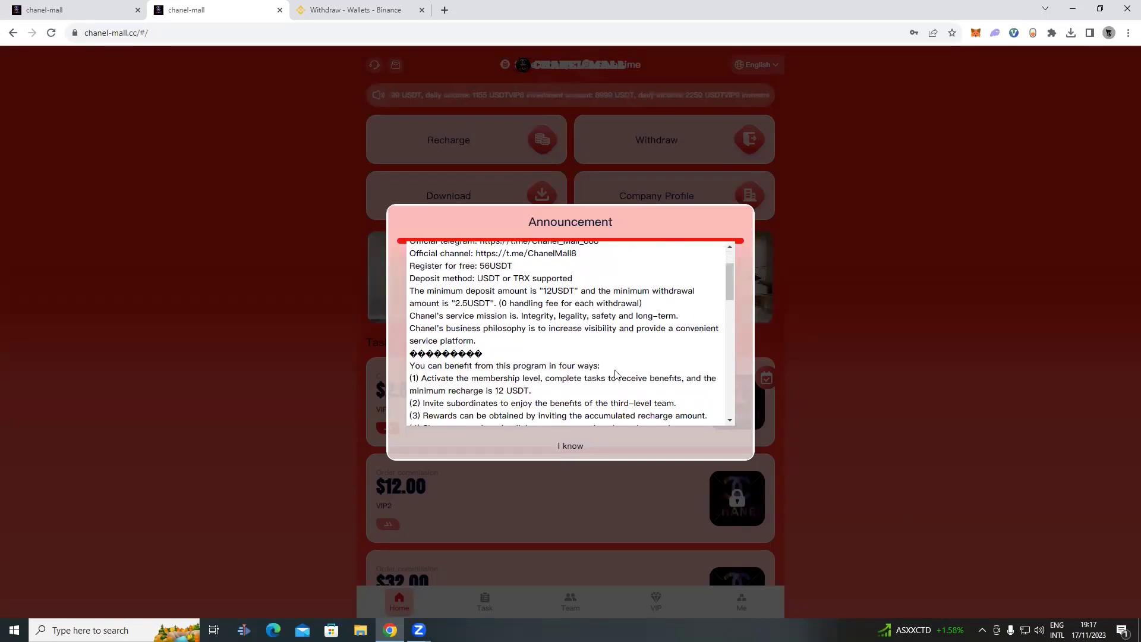
click(577, 444)
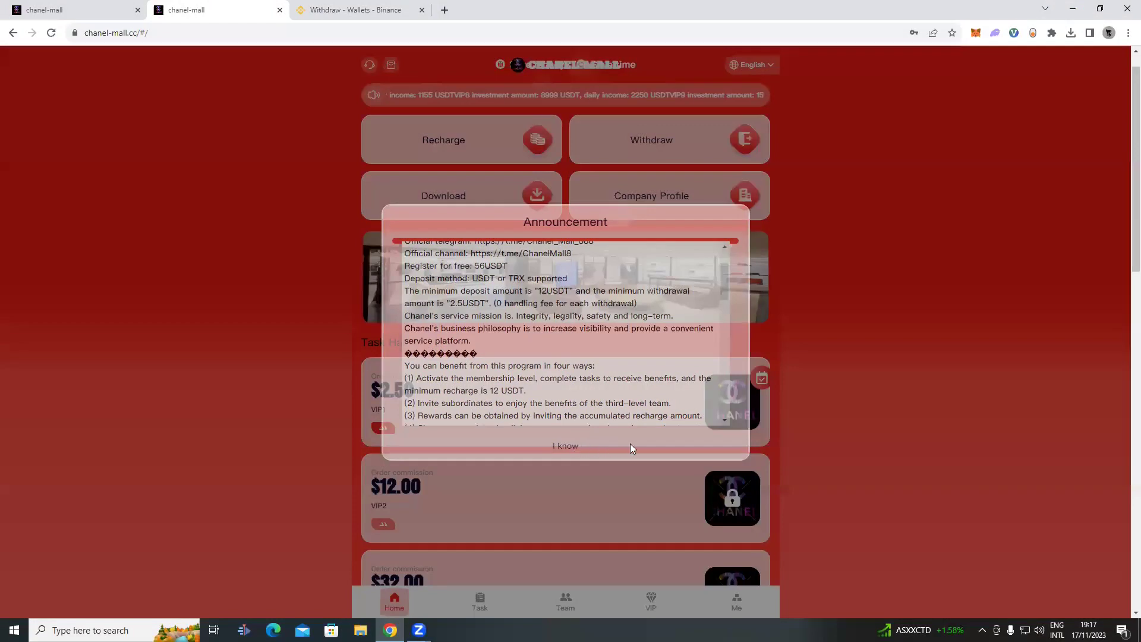
click(651, 601)
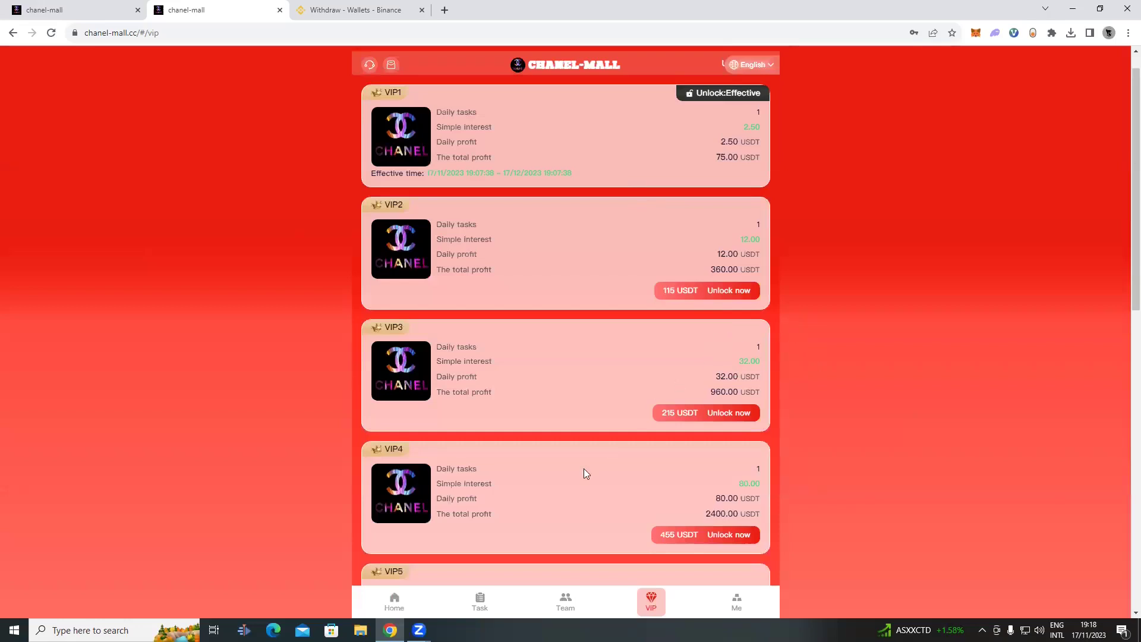
Copy the TRC20 USDT recharge address from the chanel-mall recharge page
click(397, 605)
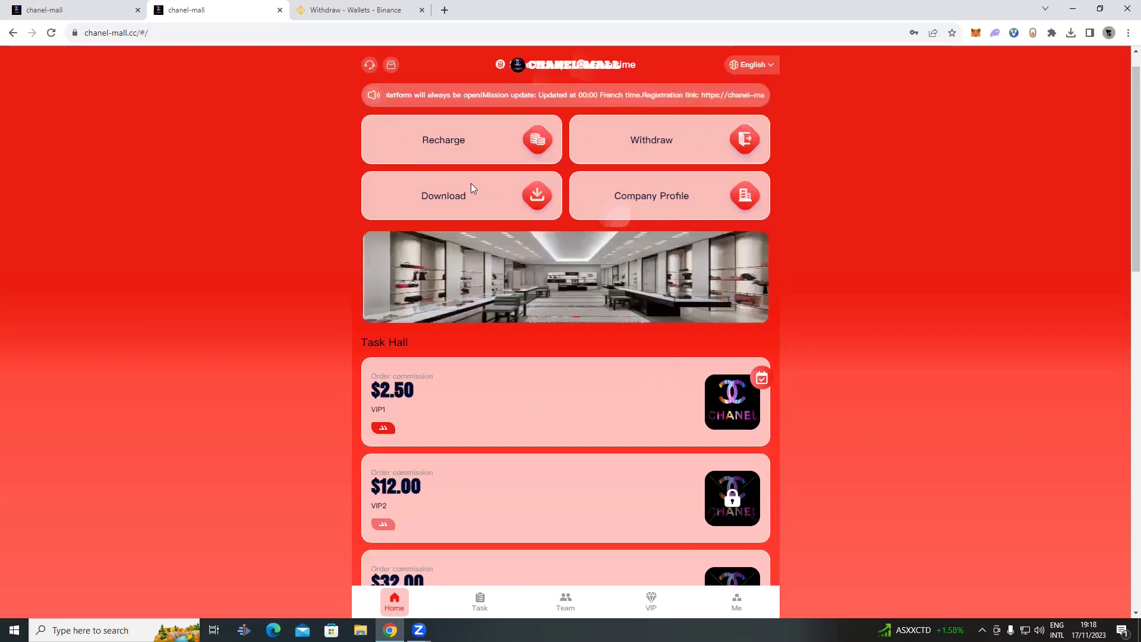
click(463, 142)
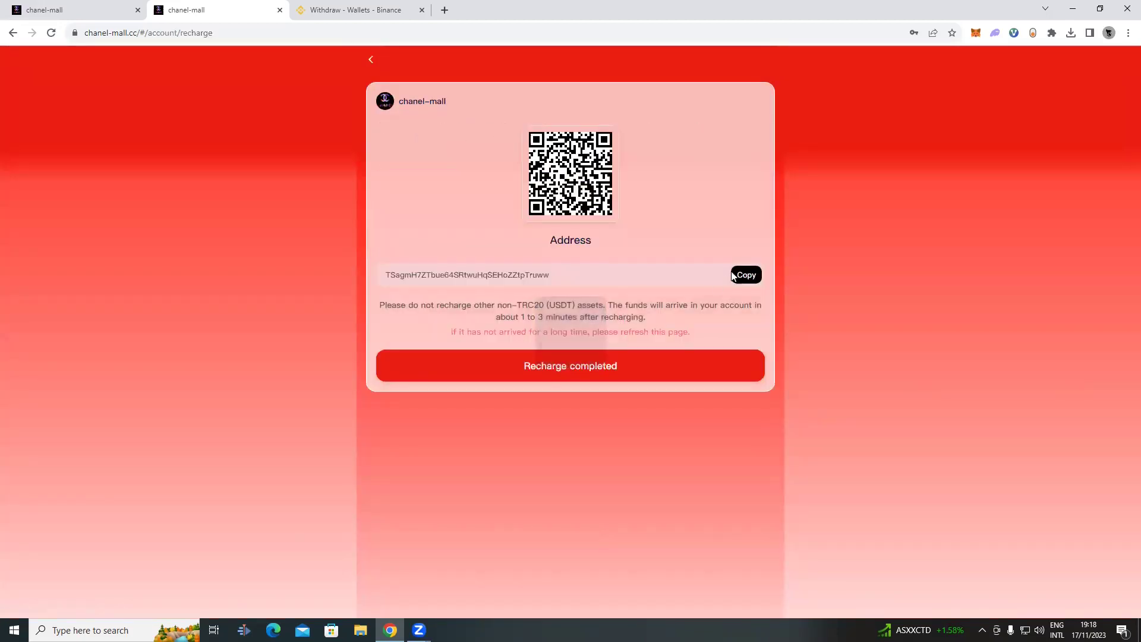
click(747, 274)
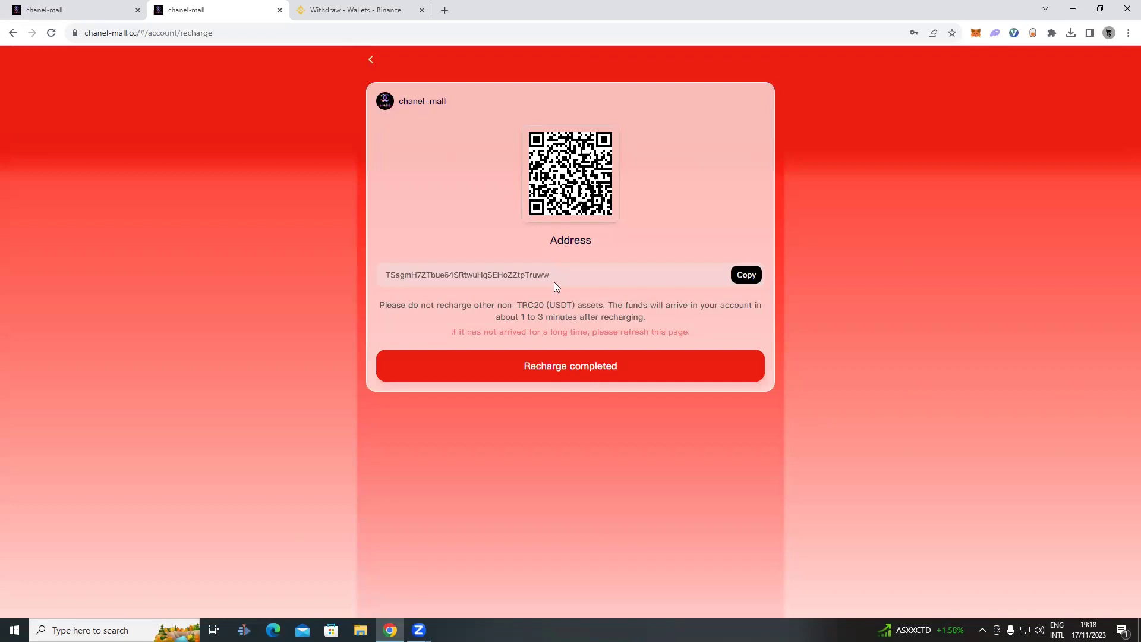
On Binance, prepare a USDT withdrawal to the copied recharge address over the TRX Tron (TRC20) network
key(ctrl+Tab)
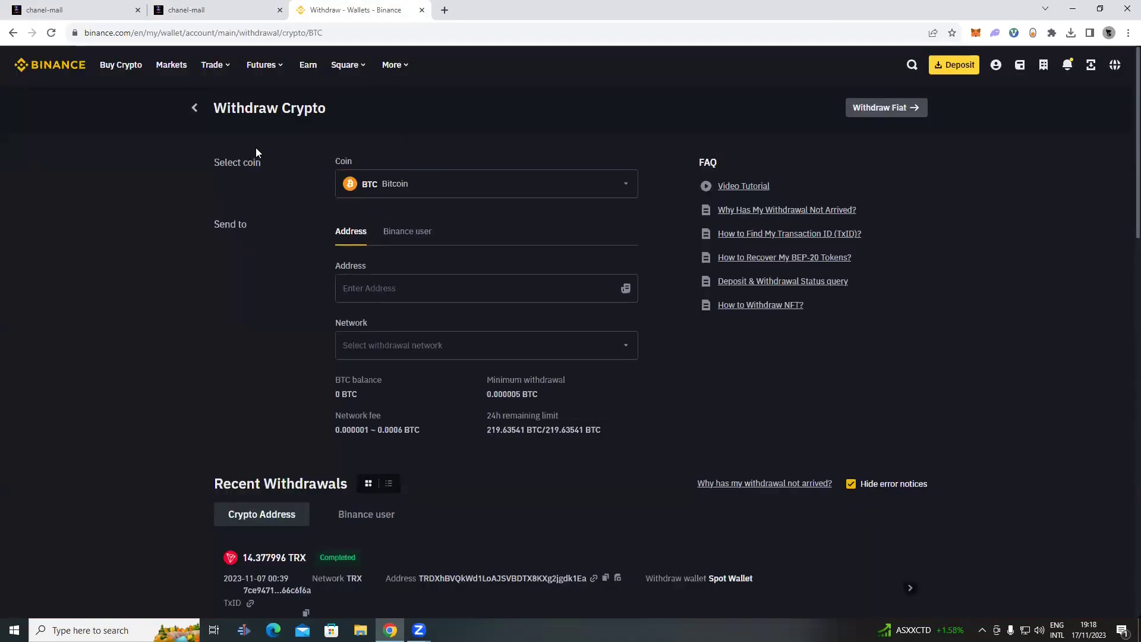
click(435, 193)
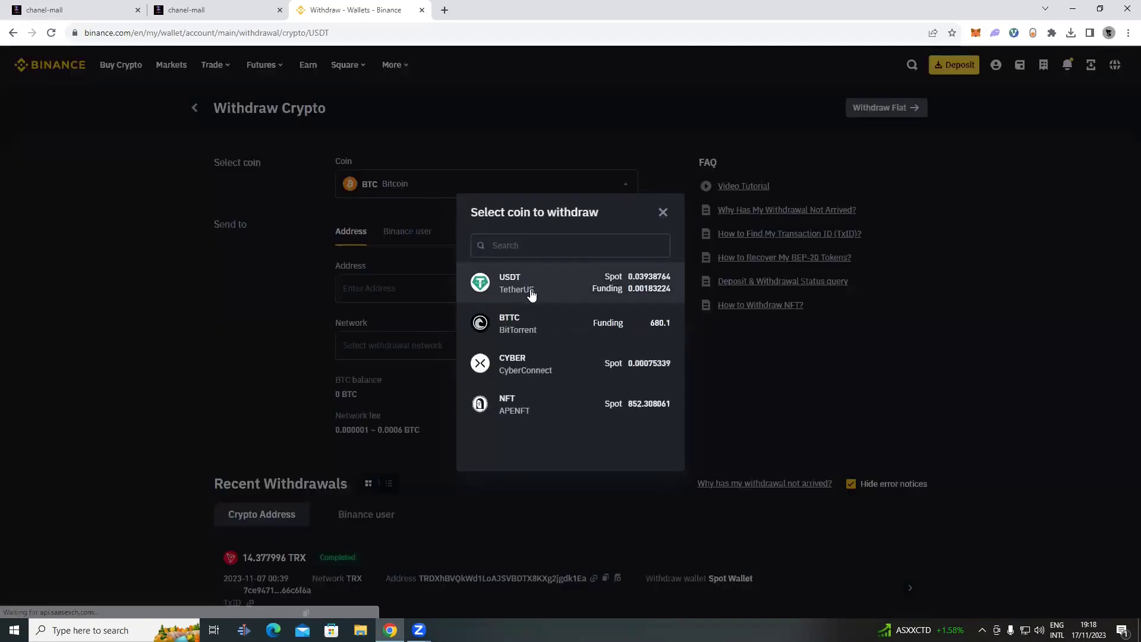
click(527, 293)
click(373, 288)
right_click(373, 288)
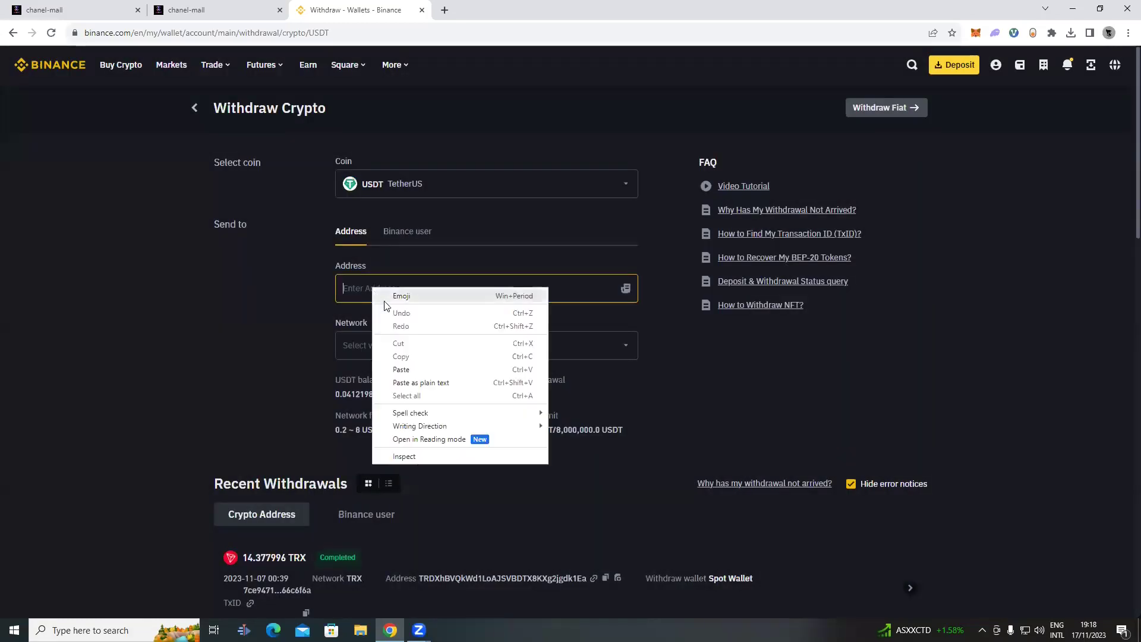
click(405, 369)
click(432, 342)
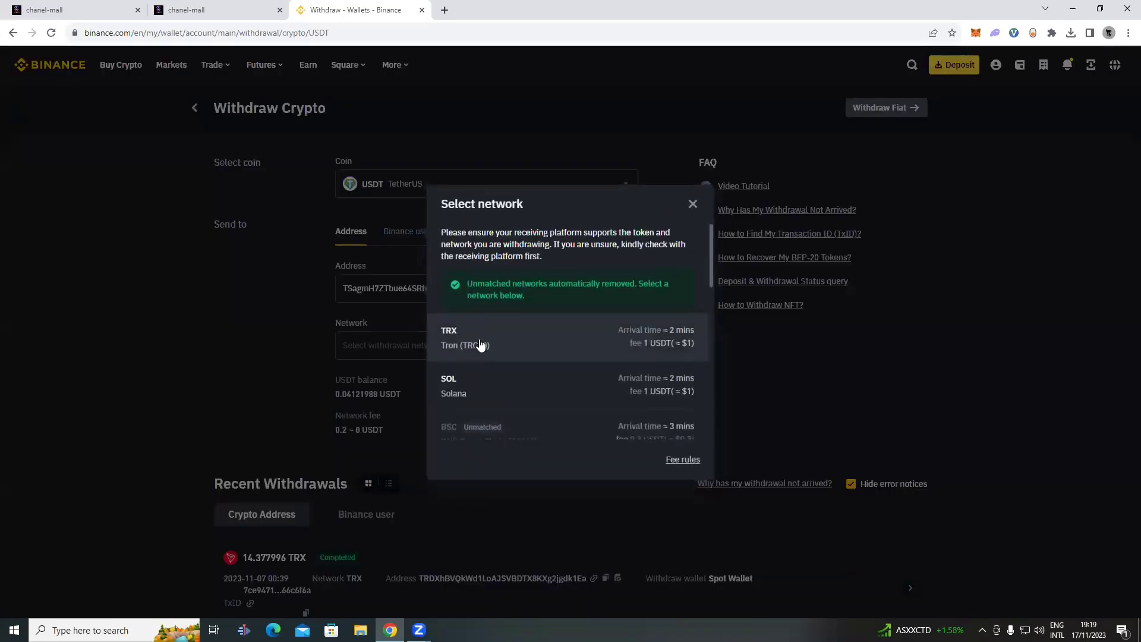
click(477, 334)
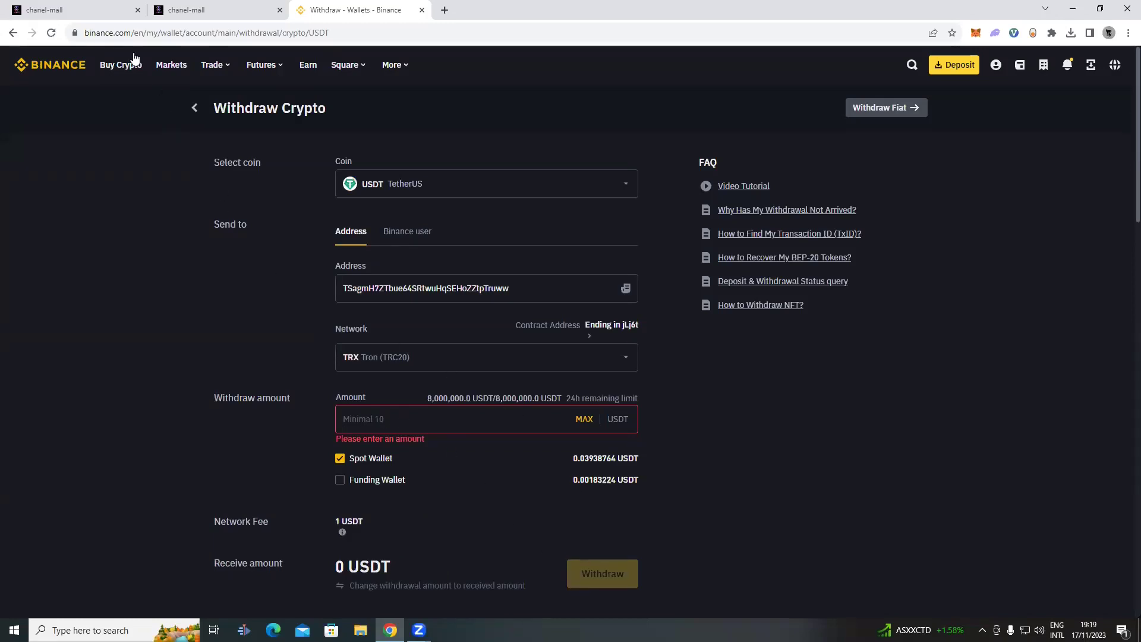
Return to chanel-mall and complete the day's "Earn $2.5 a day" task
click(186, 11)
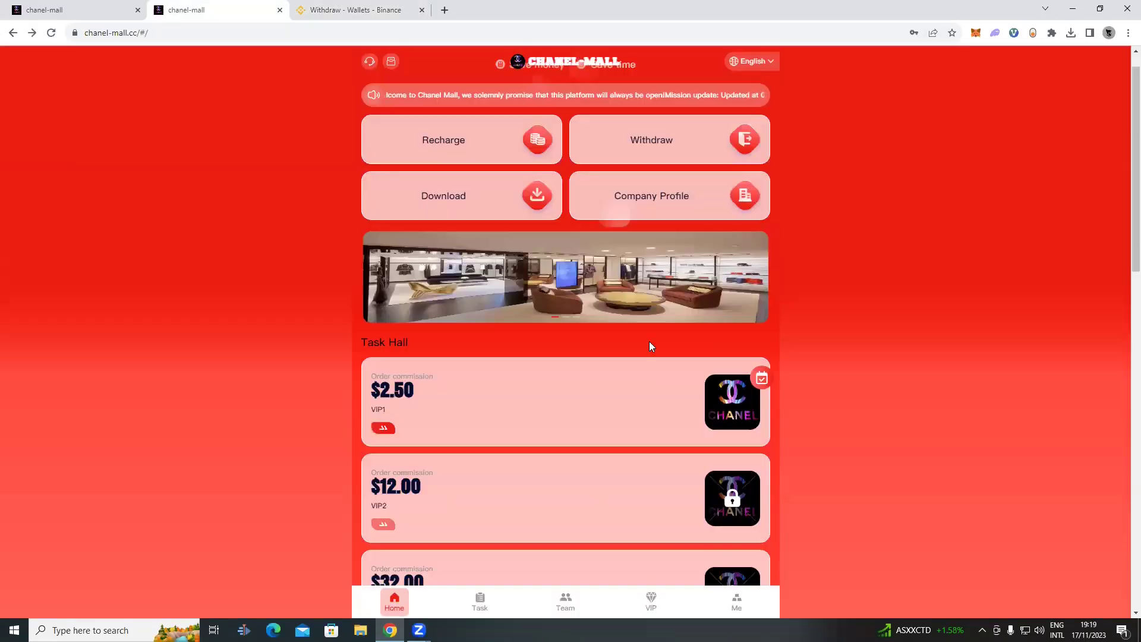
click(651, 601)
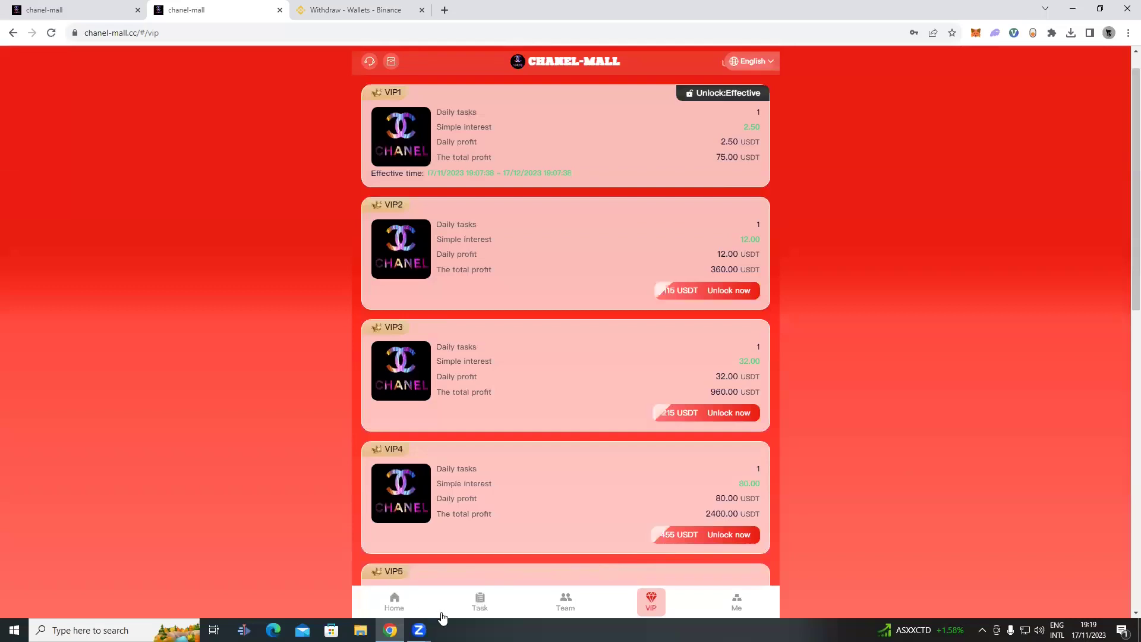
click(657, 535)
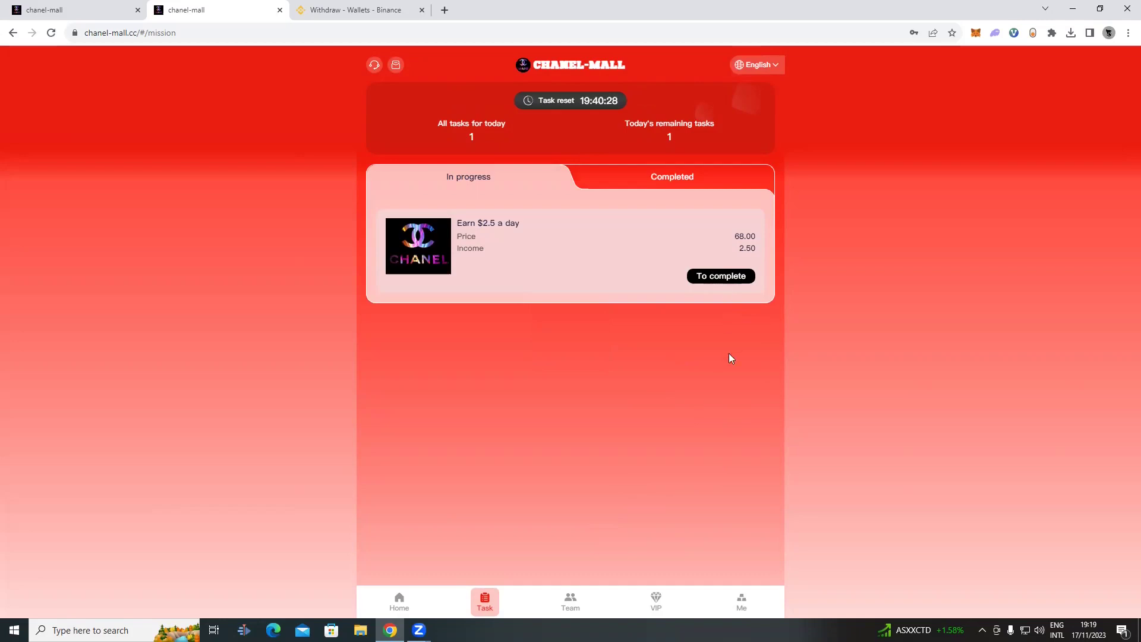
key(F5)
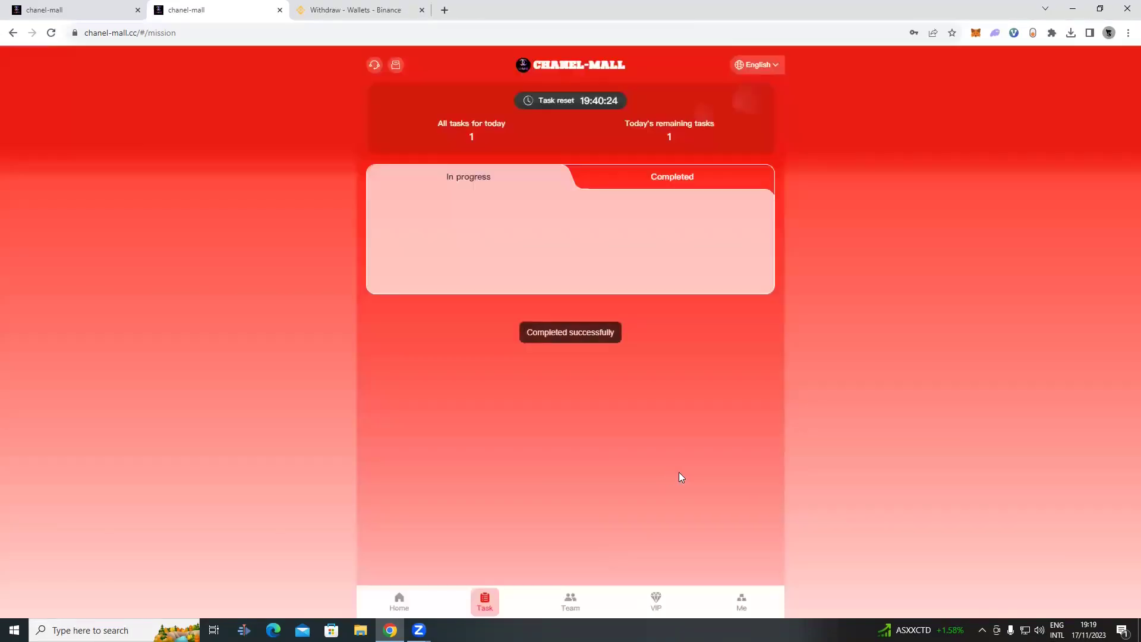
Start a USDT withdrawal on chanel-mall and set the amount to 2.5
click(398, 601)
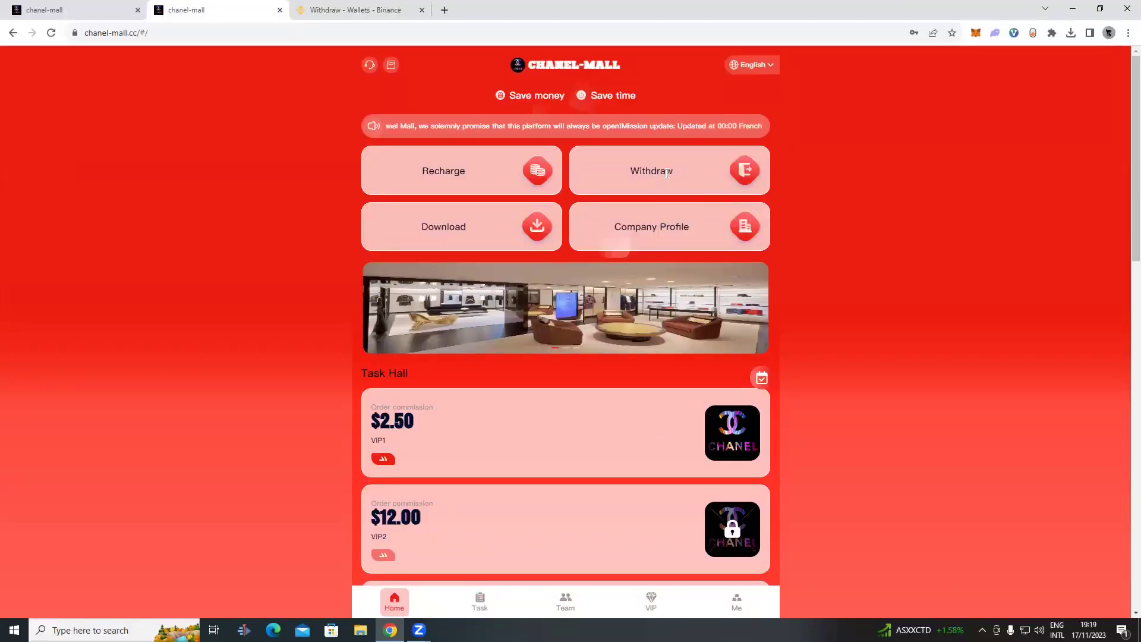
click(708, 173)
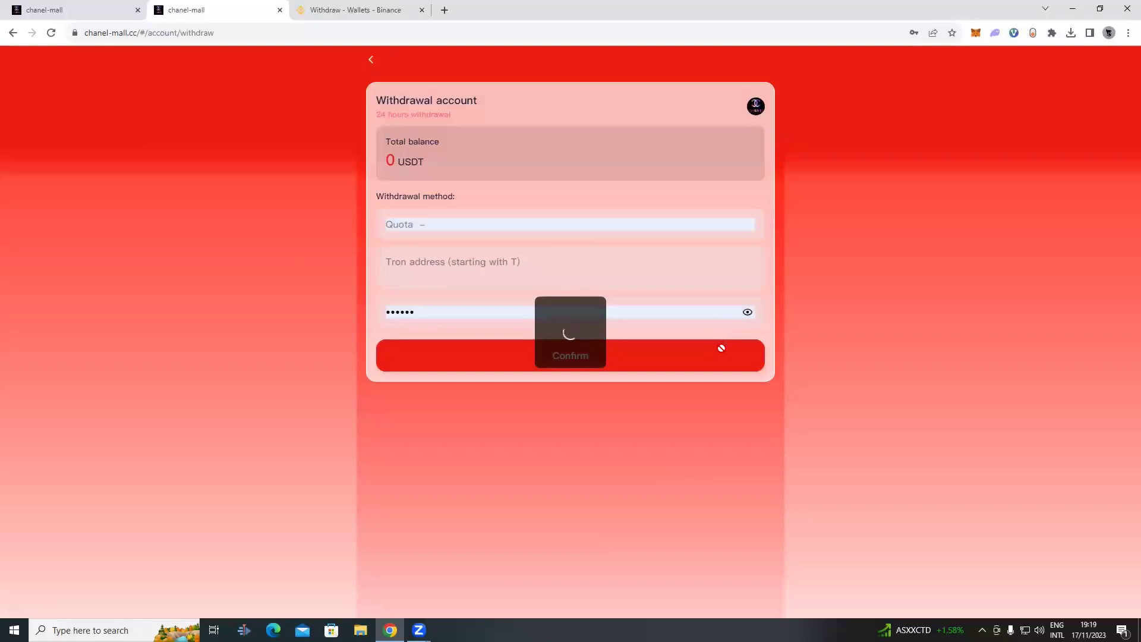
click(416, 230)
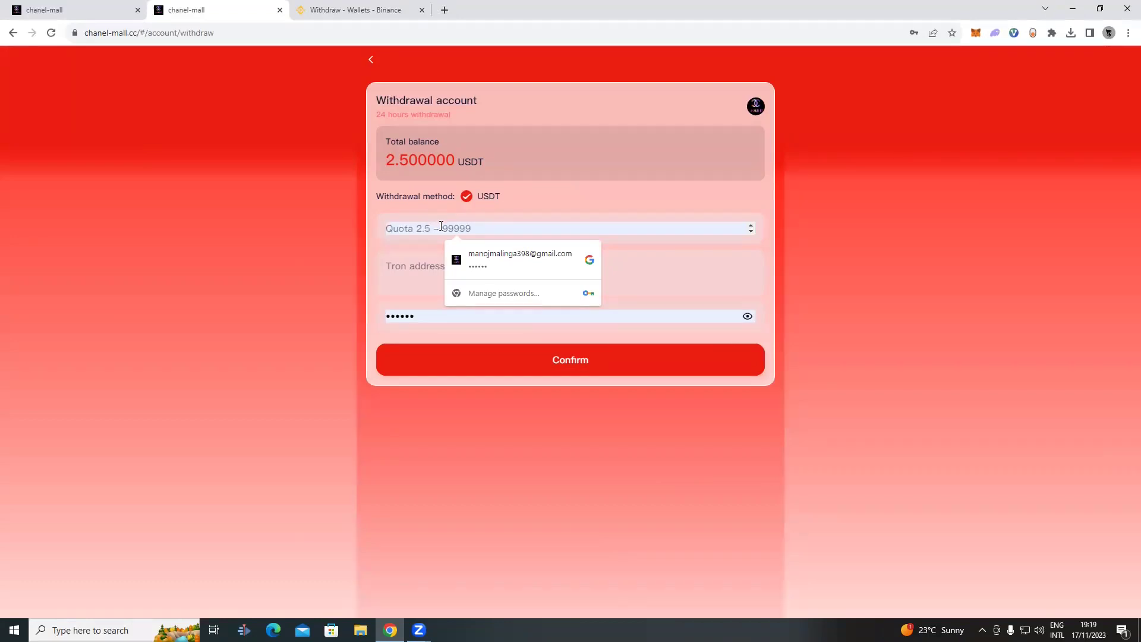
text(2.5)
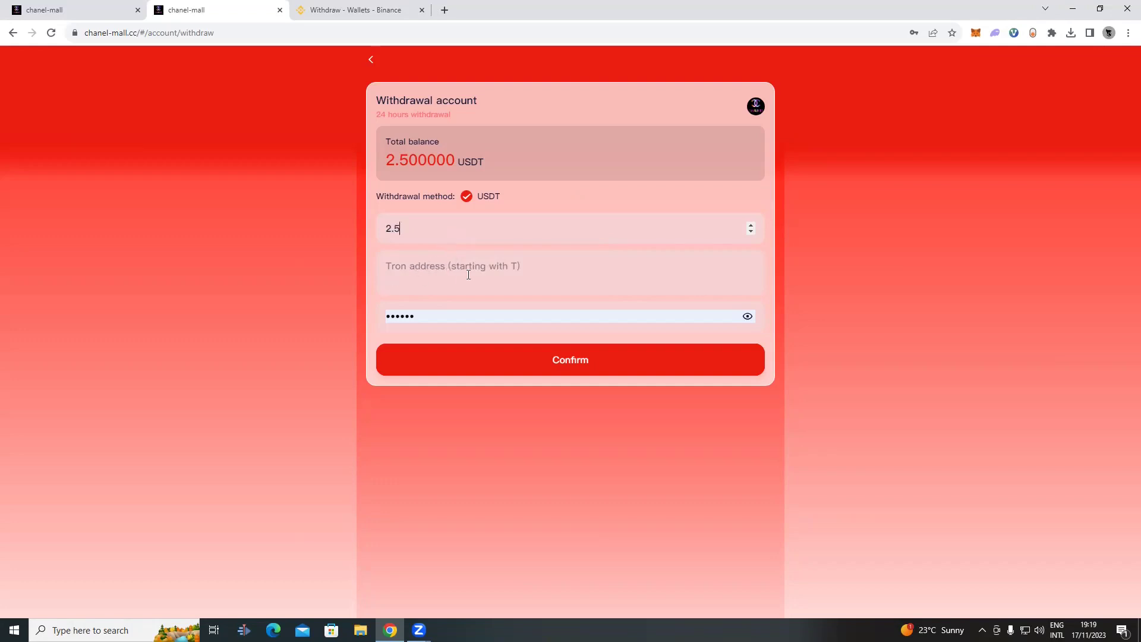
Copy the Binance deposit address for USDT on the TRX Tron (TRC20) network
click(336, 10)
mouse_move(1020, 64)
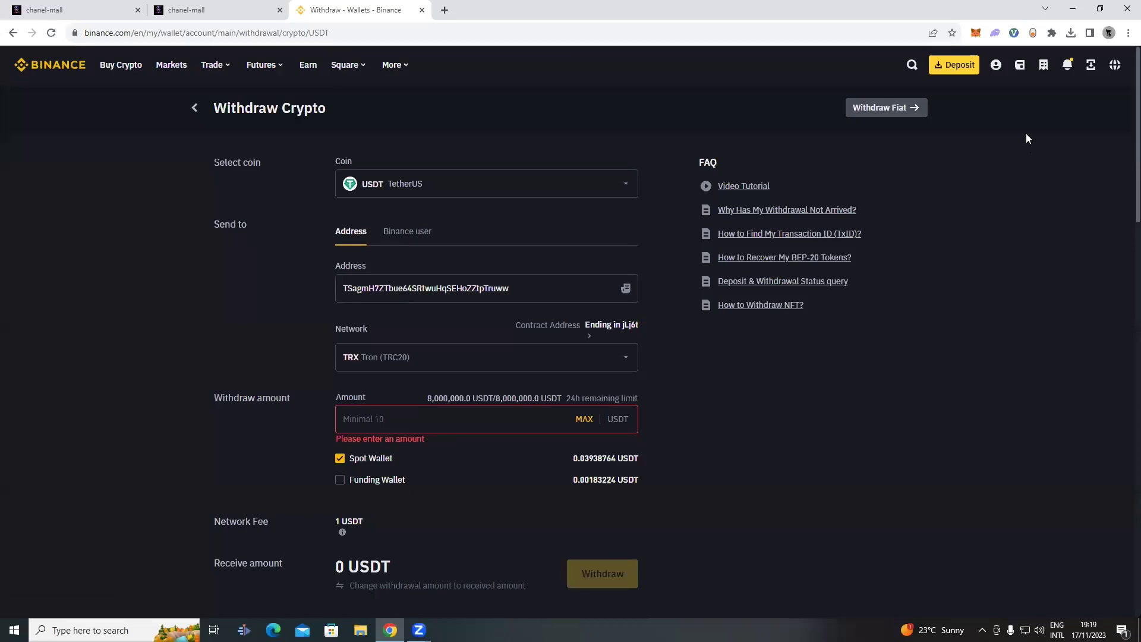
mouse_move(1021, 67)
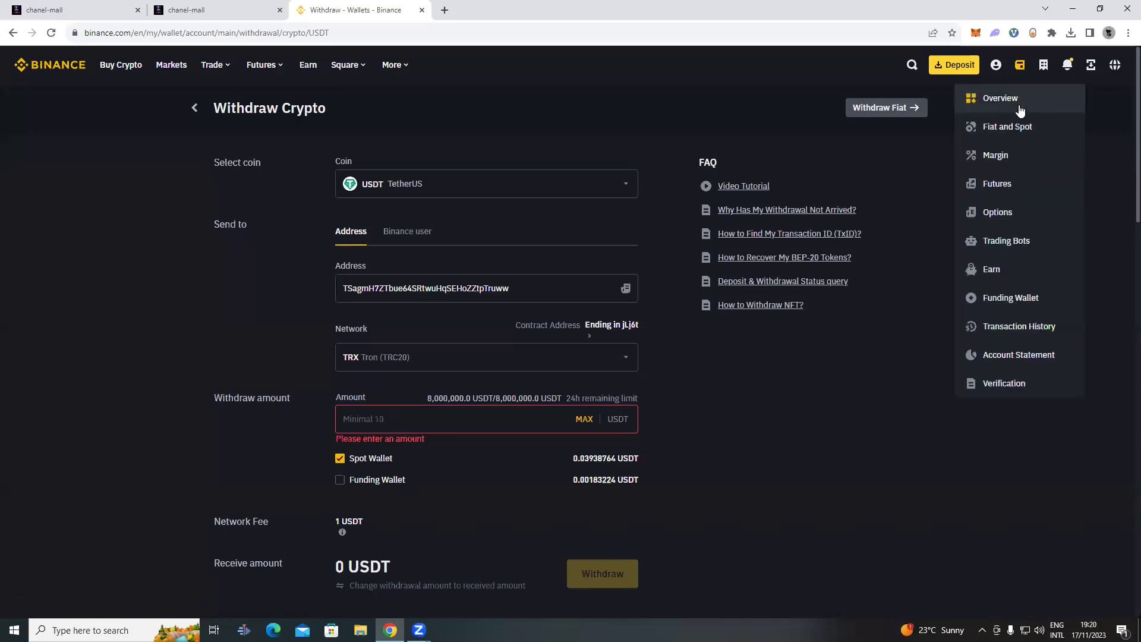
click(1020, 136)
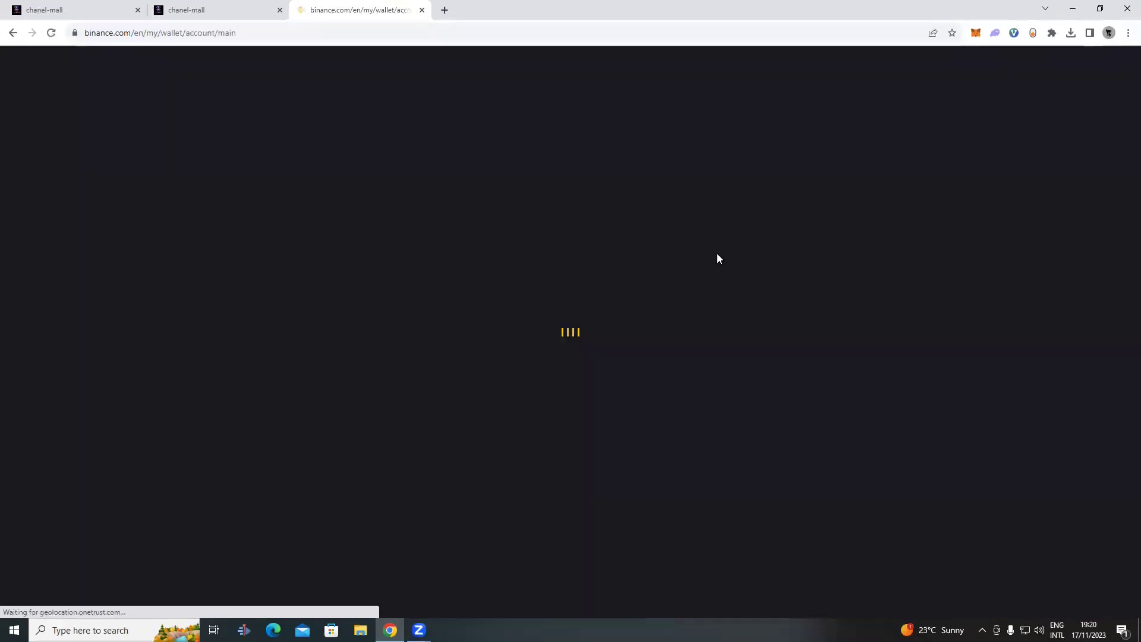
click(954, 65)
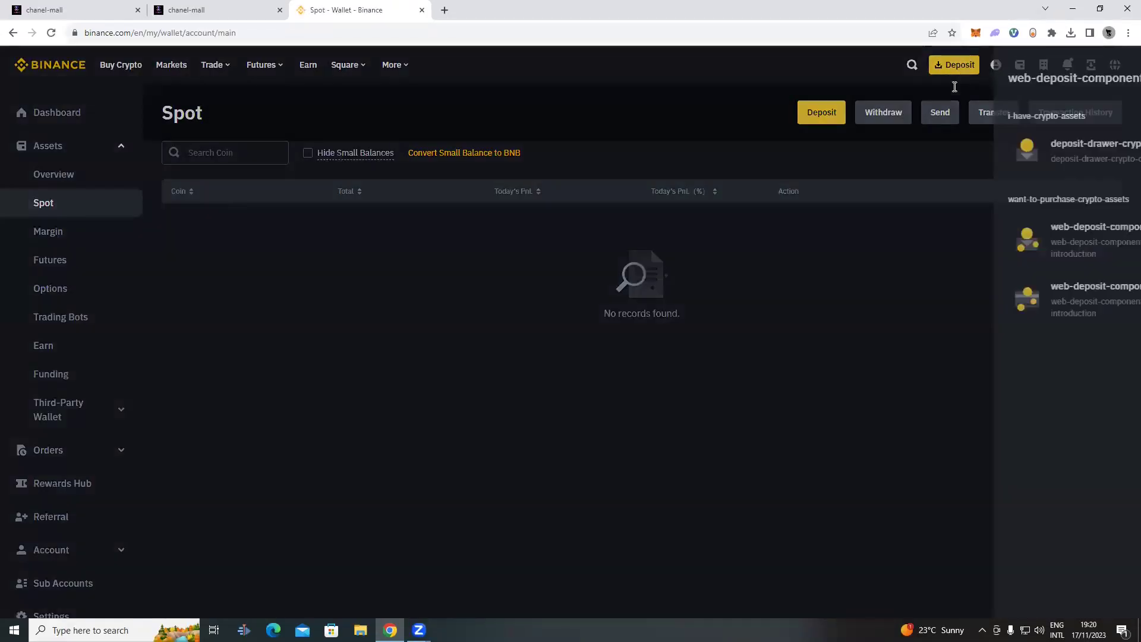
click(969, 161)
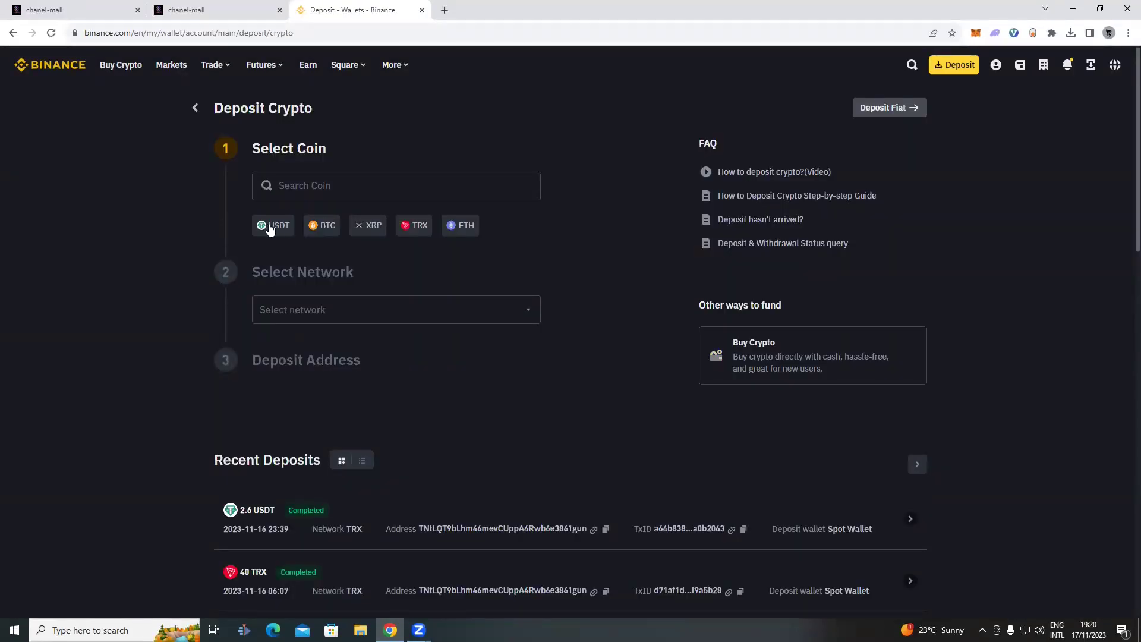
click(271, 227)
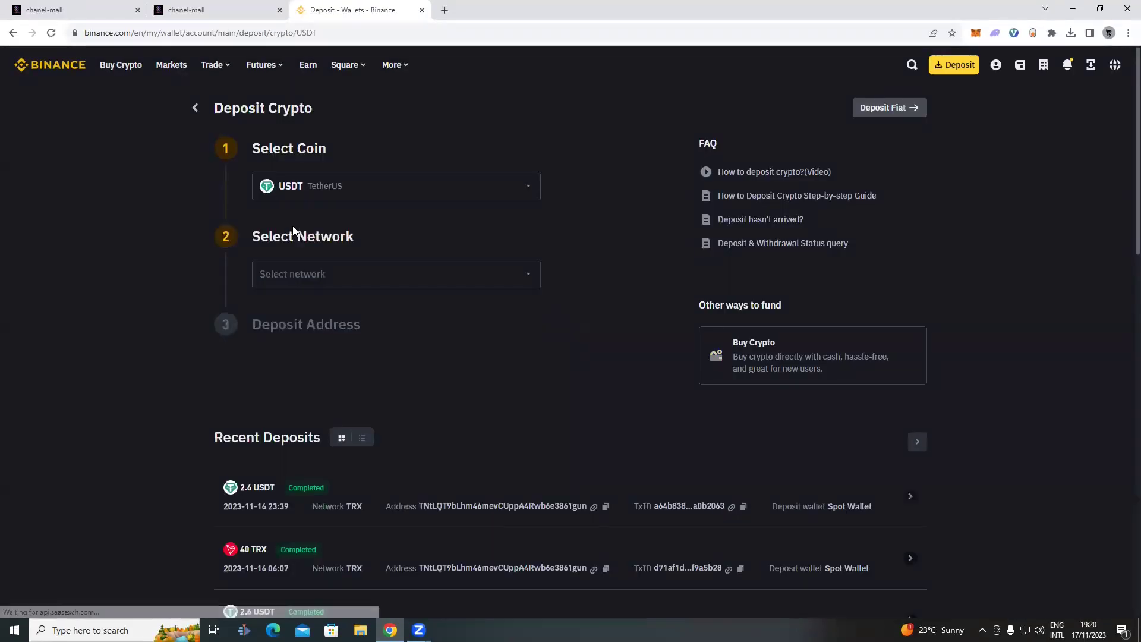
click(382, 264)
click(390, 364)
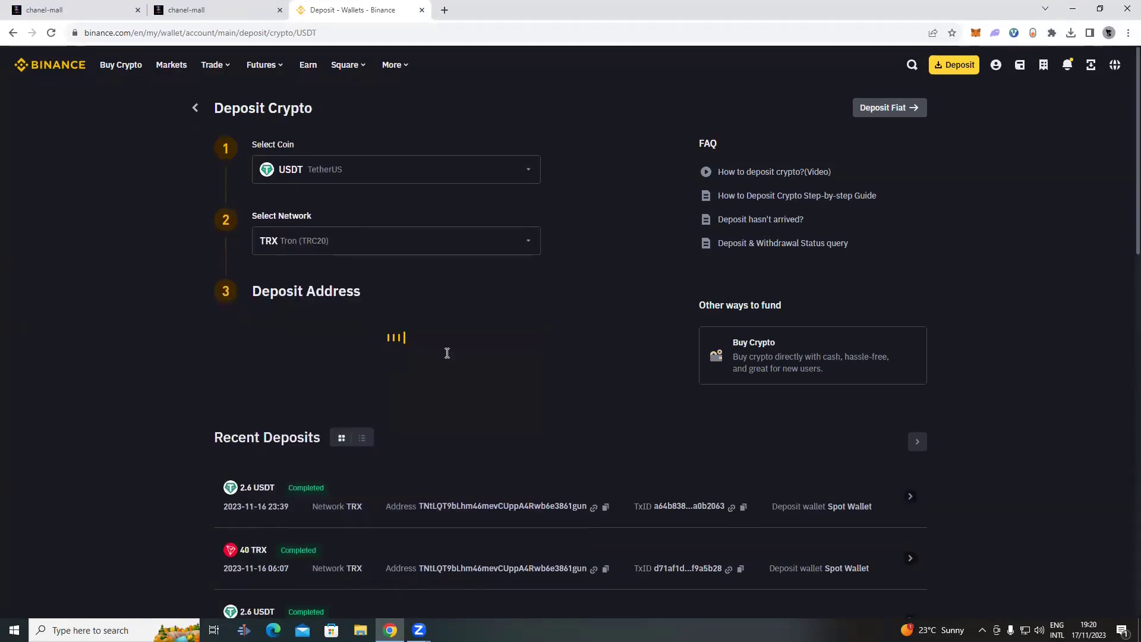
click(520, 364)
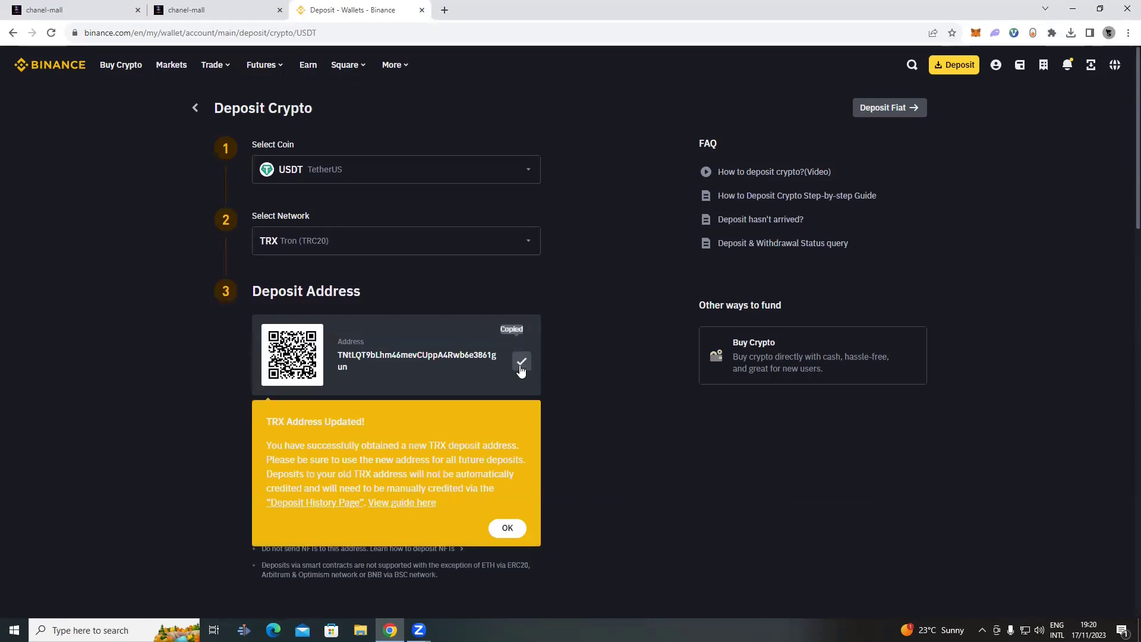
Paste the copied deposit address as the chanel-mall withdrawal's Tron address, submit the withdrawal and decline saving the password
click(225, 5)
right_click(434, 269)
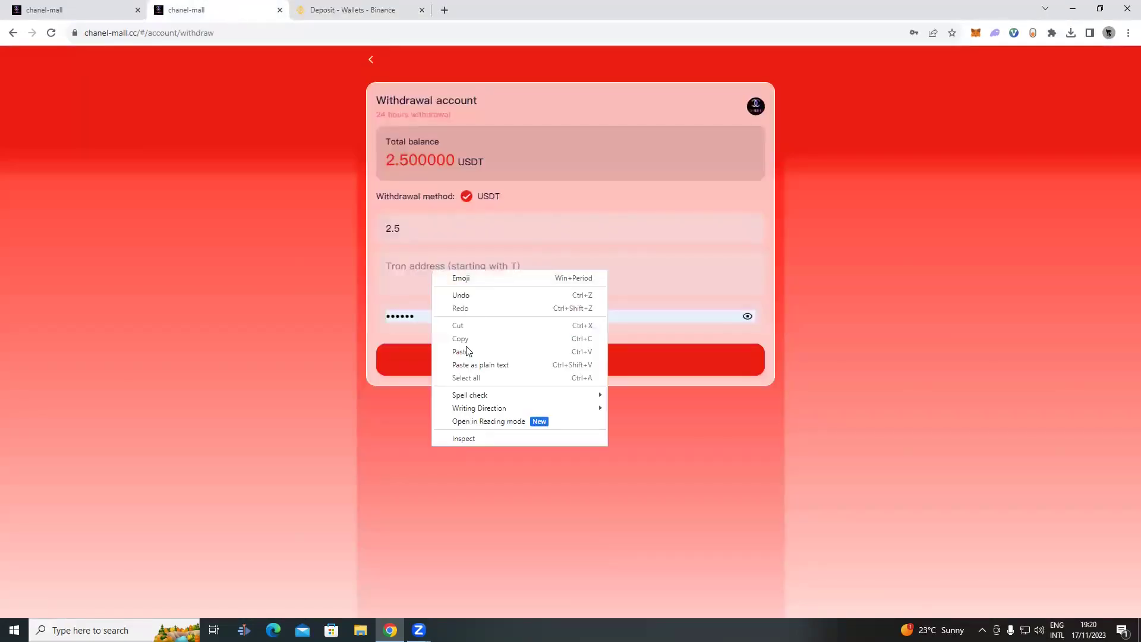
click(462, 353)
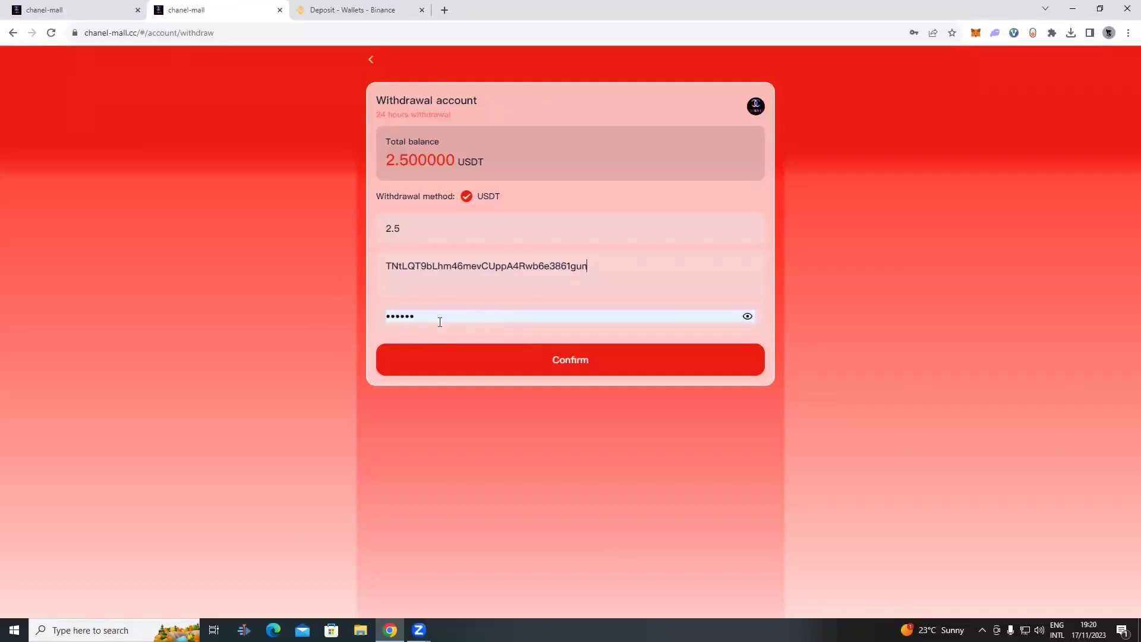
click(545, 368)
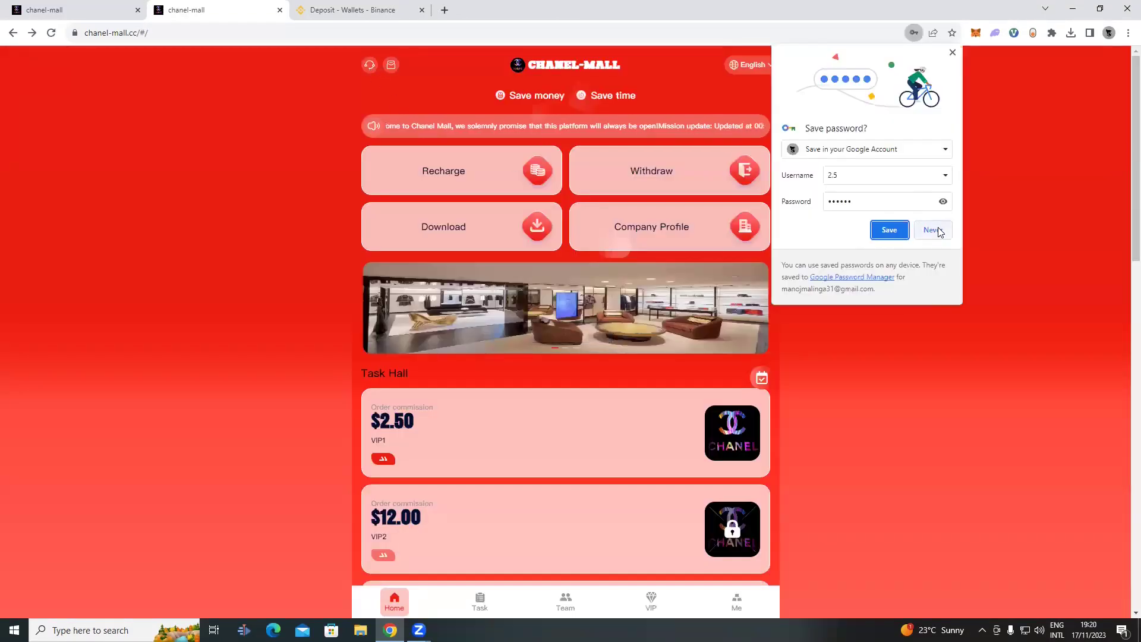
click(933, 231)
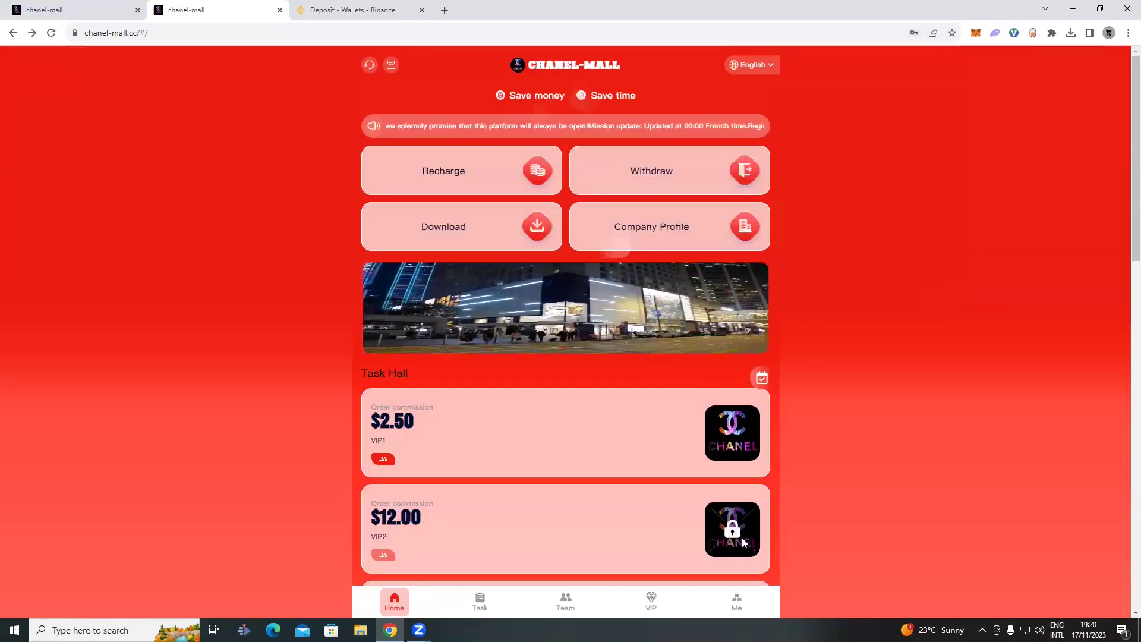
Check the team and account pages on chanel-mall, and the crypto deposit history on Binance
click(562, 602)
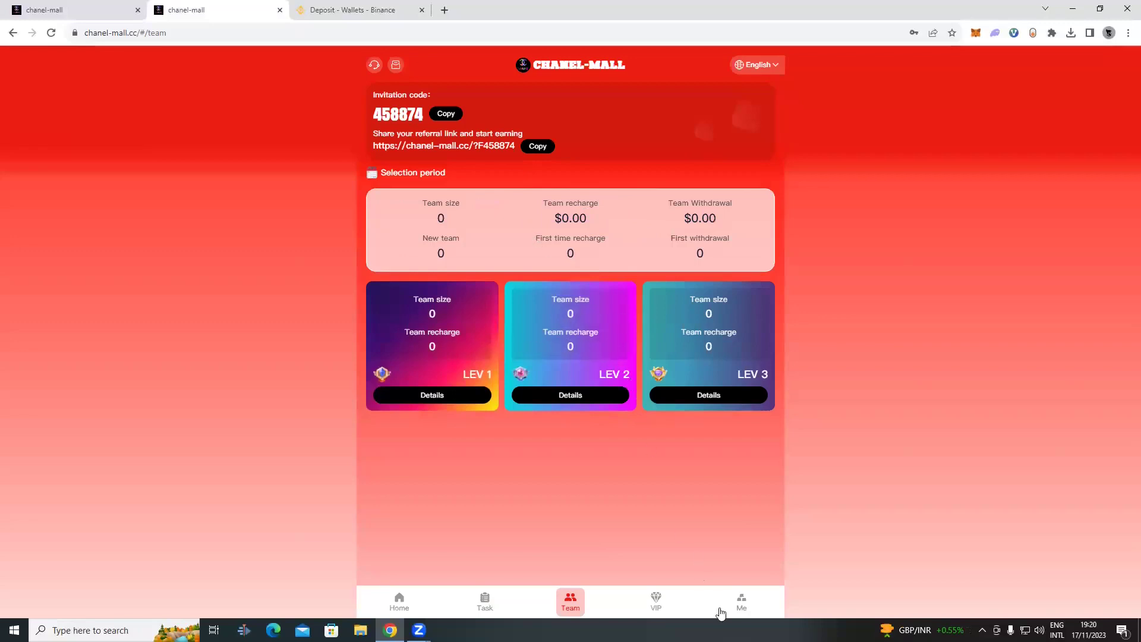
click(741, 601)
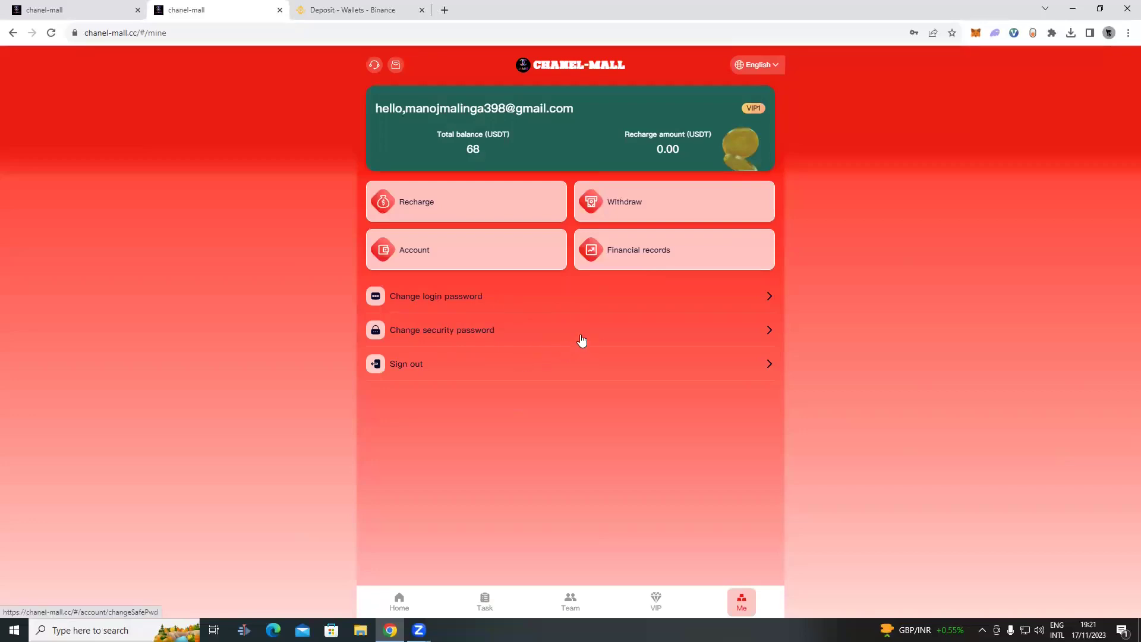
key(ctrl+Tab)
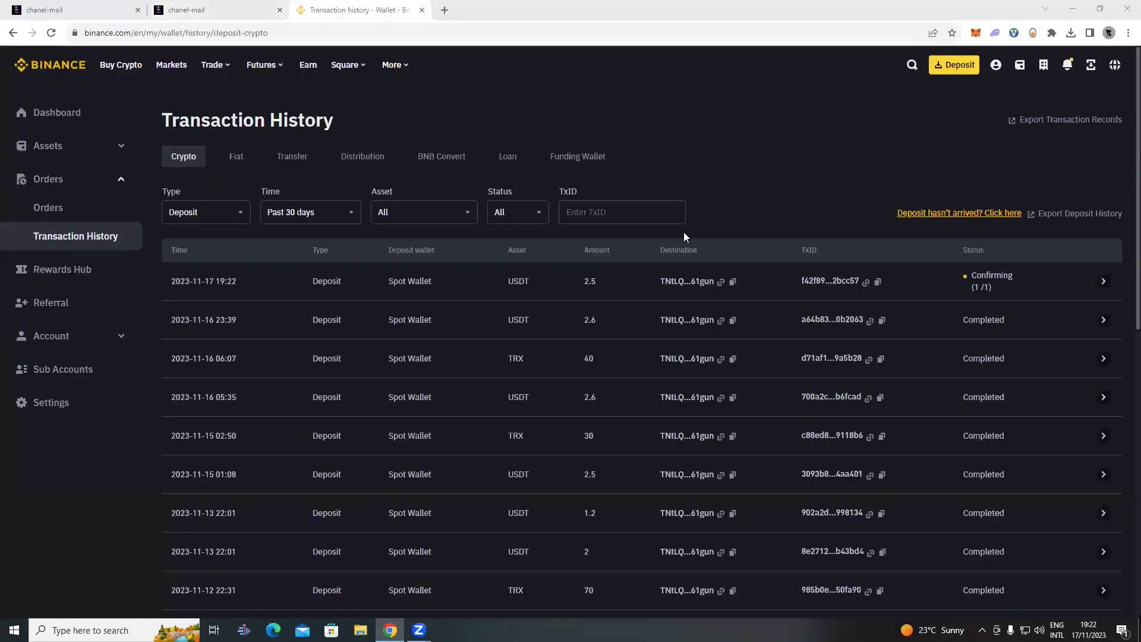